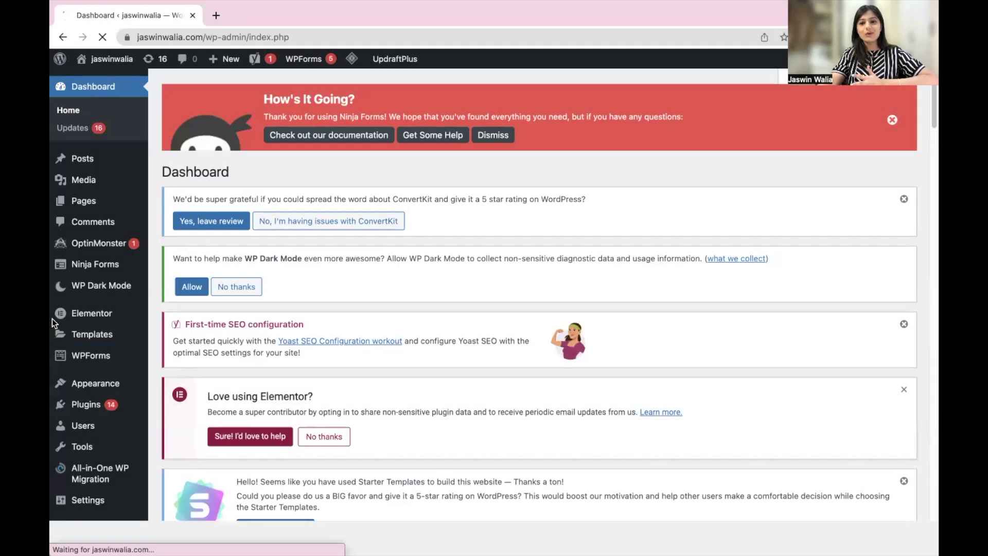
Open the WPForms Settings page from the sidebar and go to its CAPTCHA tab.
mouse_move(59, 323)
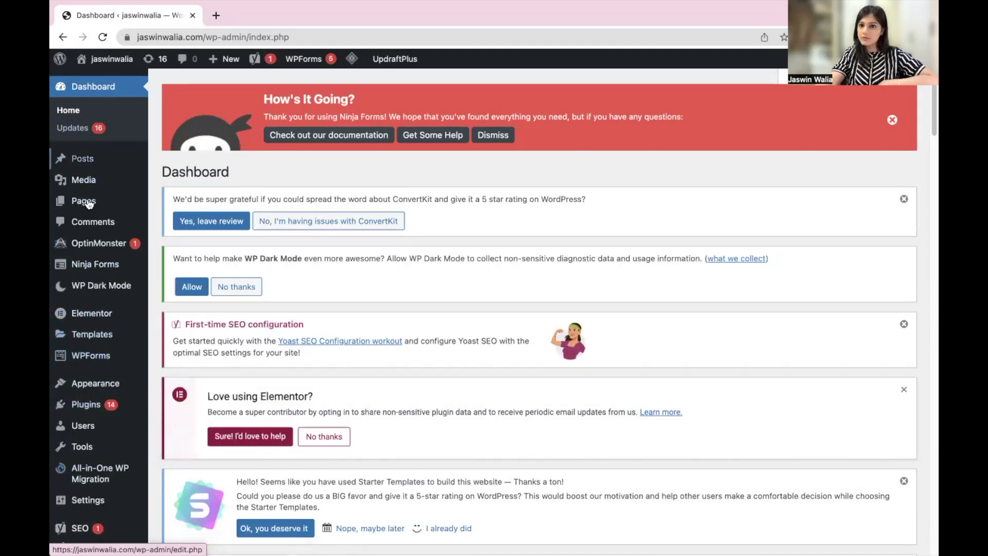
mouse_move(78, 364)
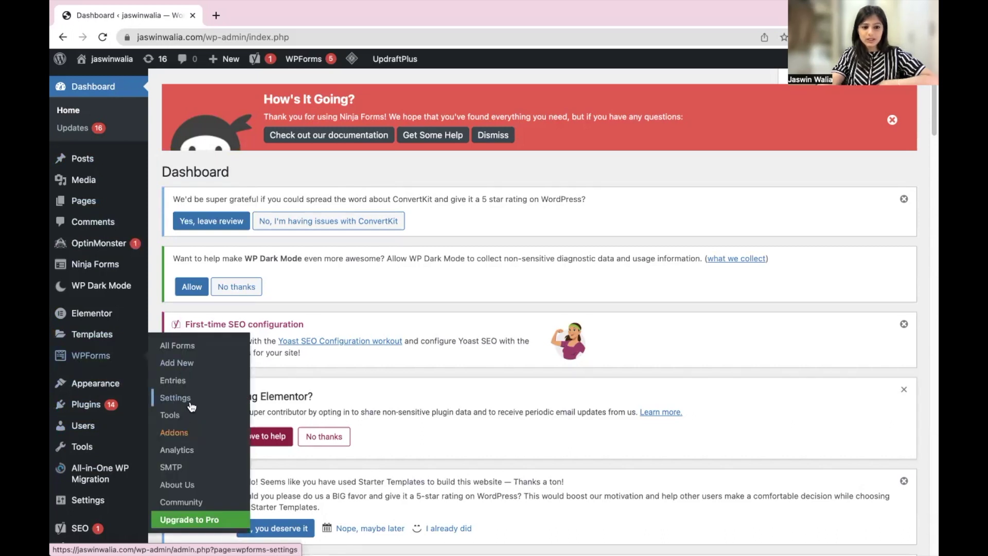
click(175, 397)
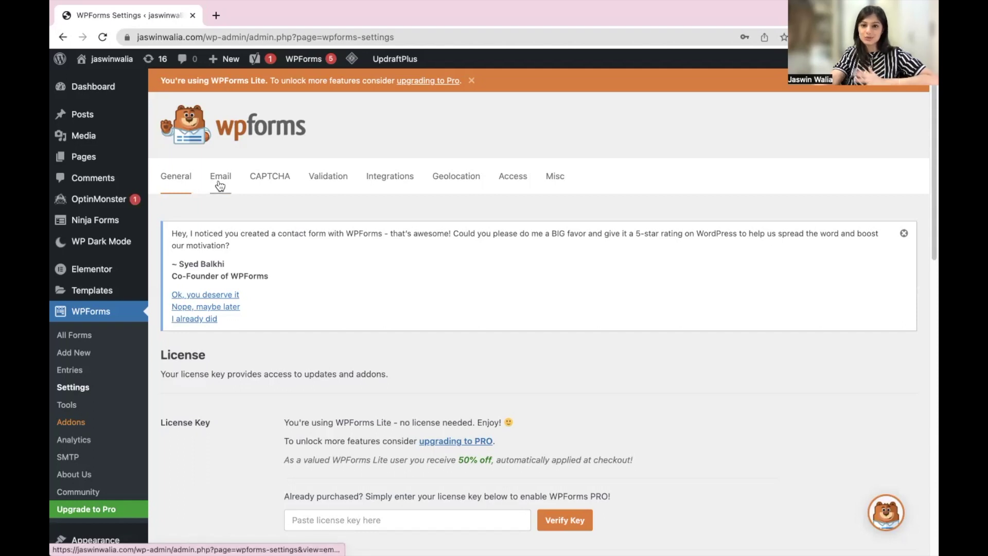
click(255, 183)
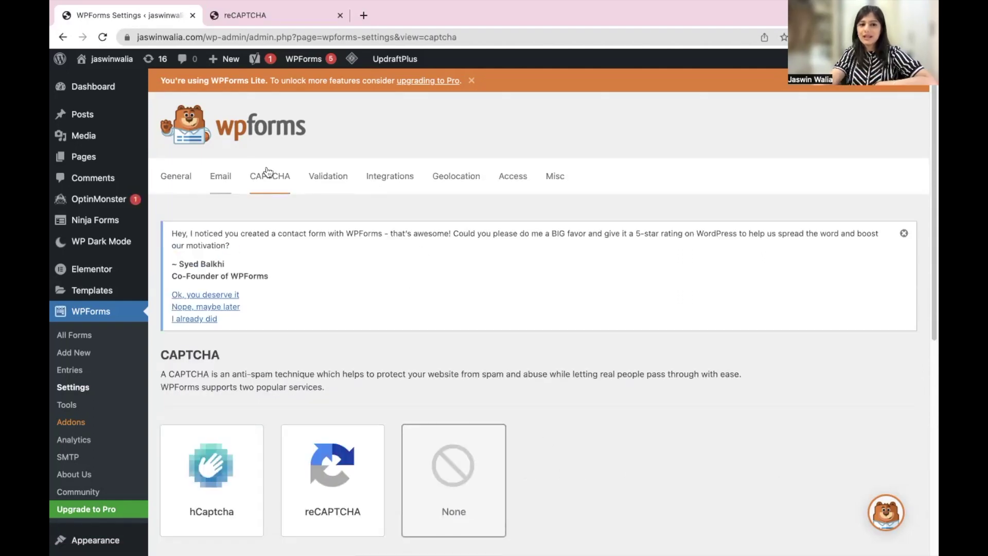
Select reCAPTCHA as the CAPTCHA service and review the Checkbox reCAPTCHA v2 type and key fields.
scroll(335, 419, down, 3)
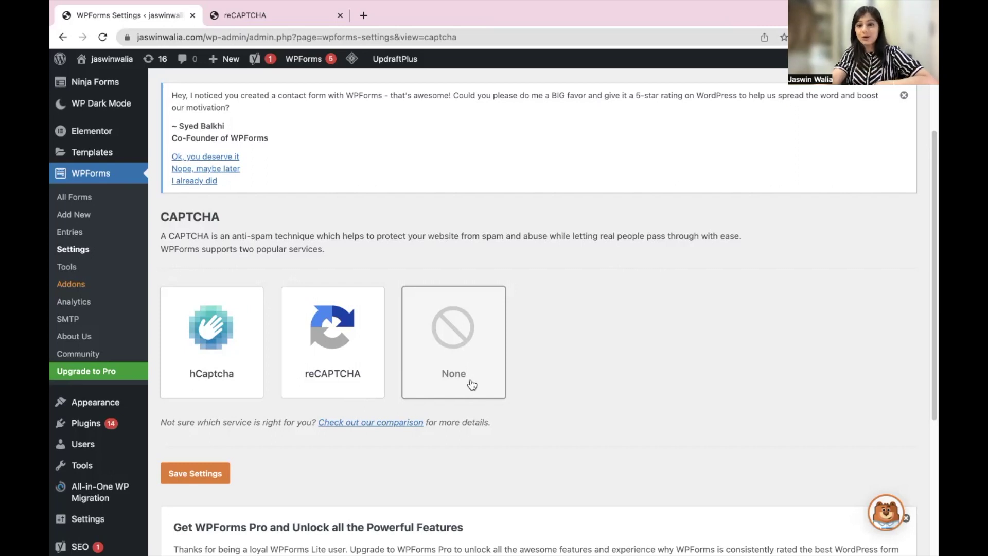
click(335, 375)
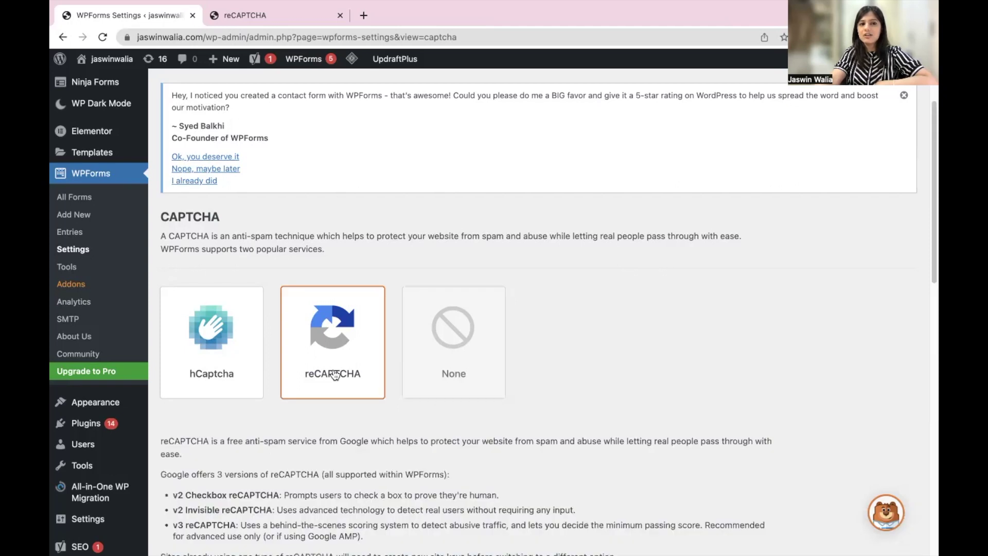
scroll(343, 366, down, 4)
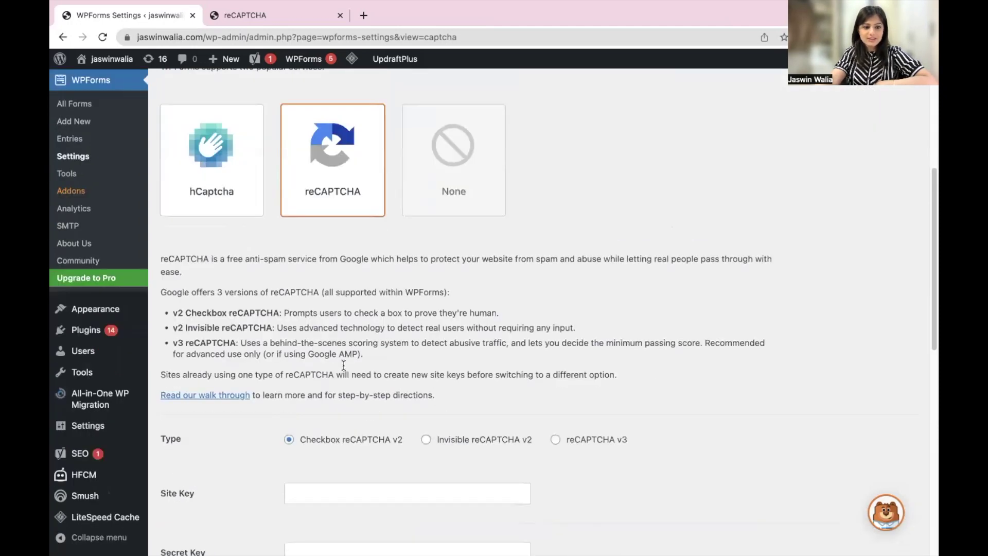
drag(160, 252, 627, 376)
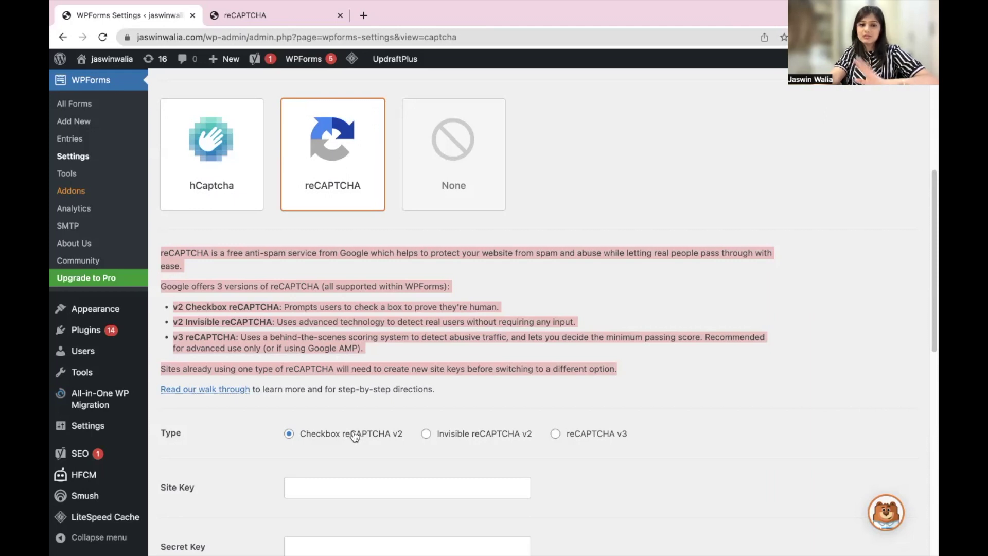
click(299, 323)
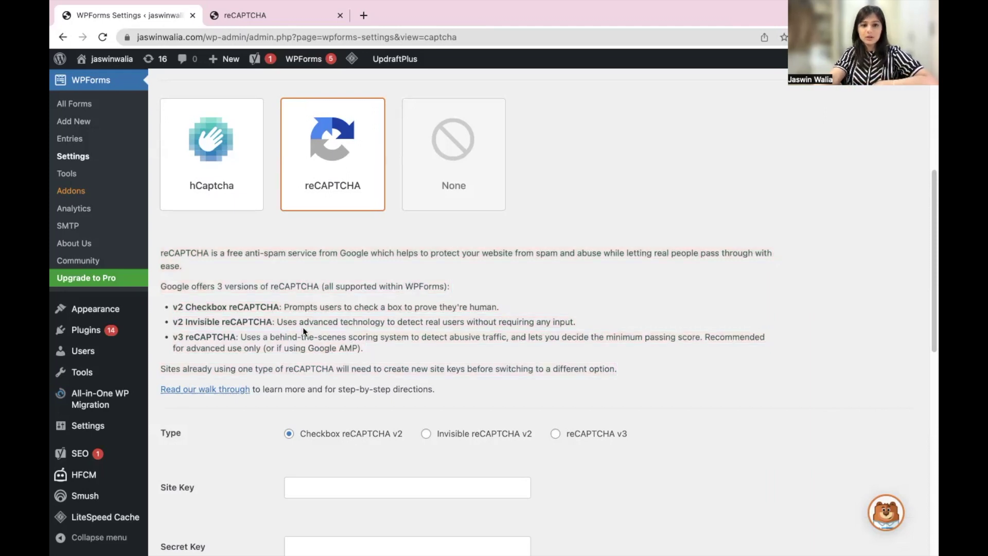
On the reCAPTCHA Register a new site form, set the Label to 'jaswinwalia.com'.
click(256, 19)
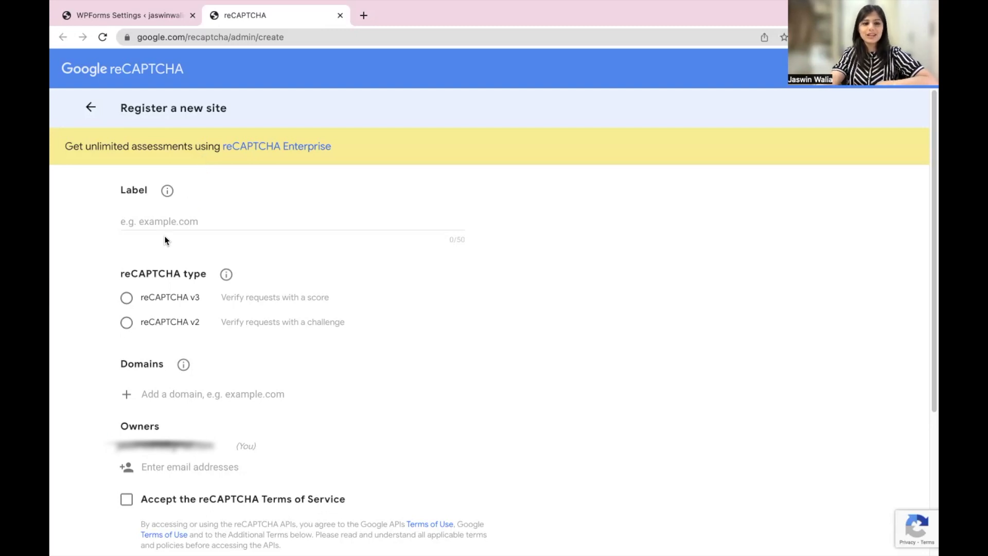
click(164, 220)
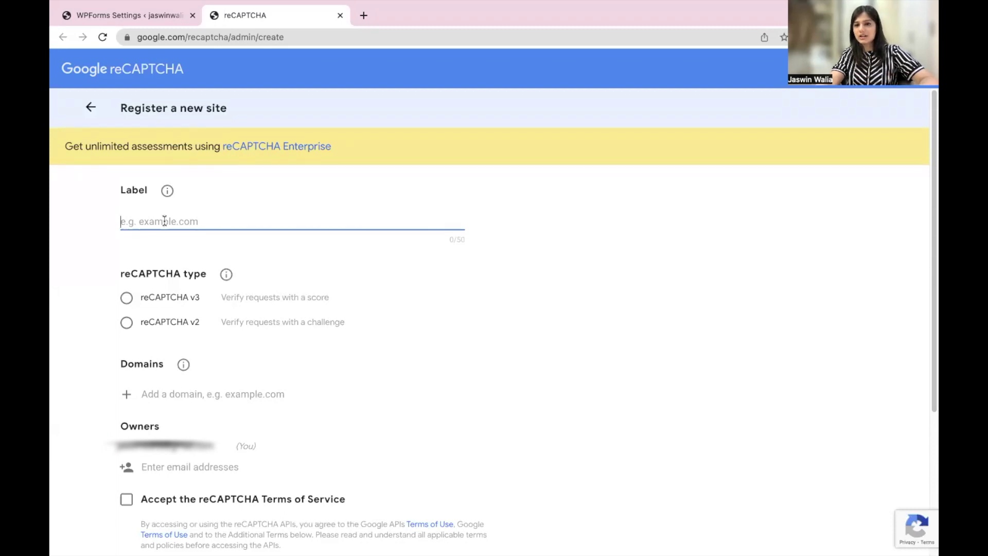
text(j)
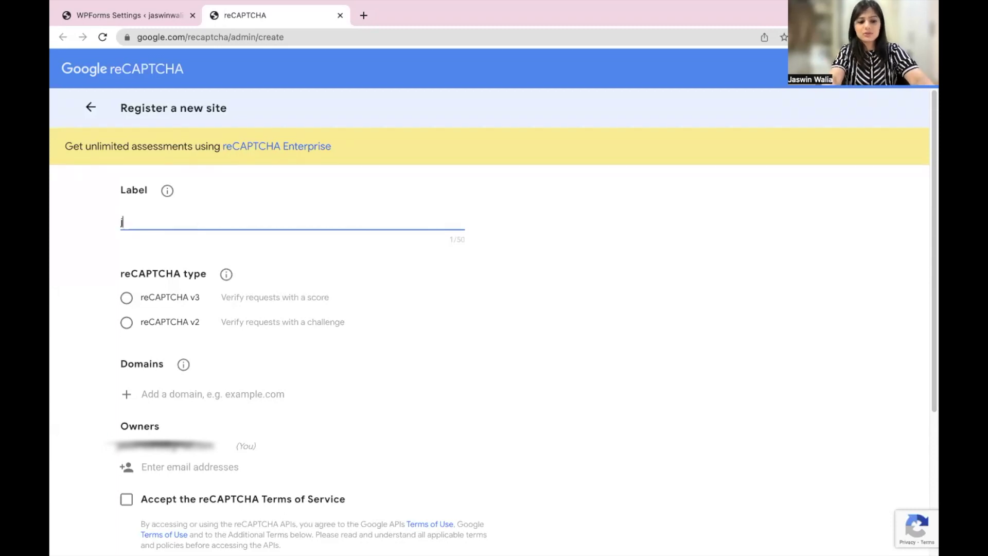
text(aswinwalia.com)
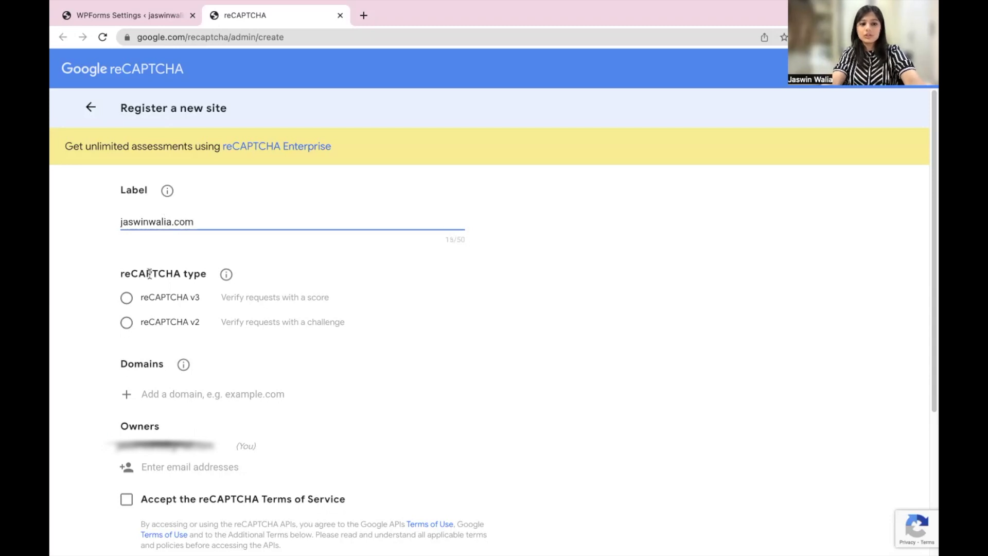
mouse_move(228, 279)
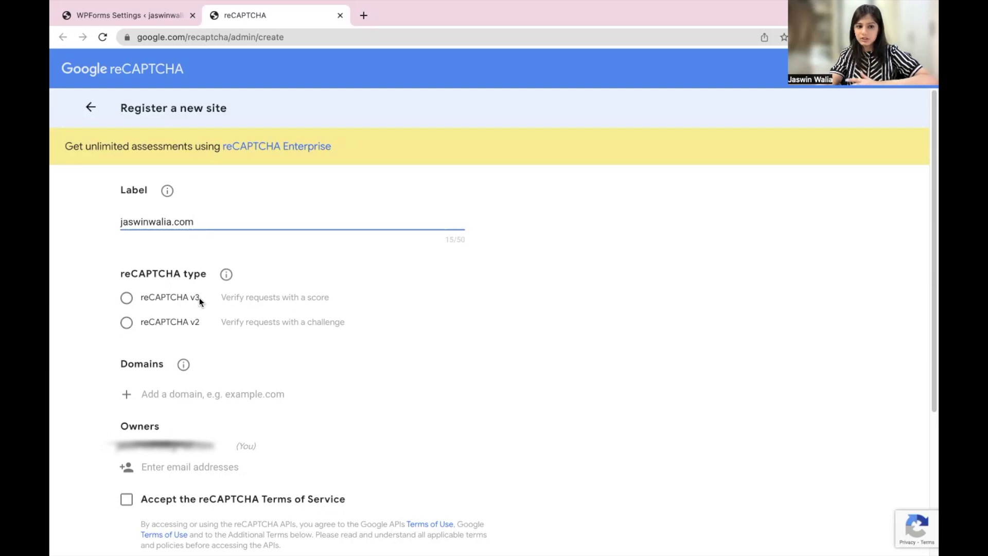
Choose reCAPTCHA v2 with the 'I'm not a robot' tickbox and enter domain 'jaswinwalia.com'.
click(125, 322)
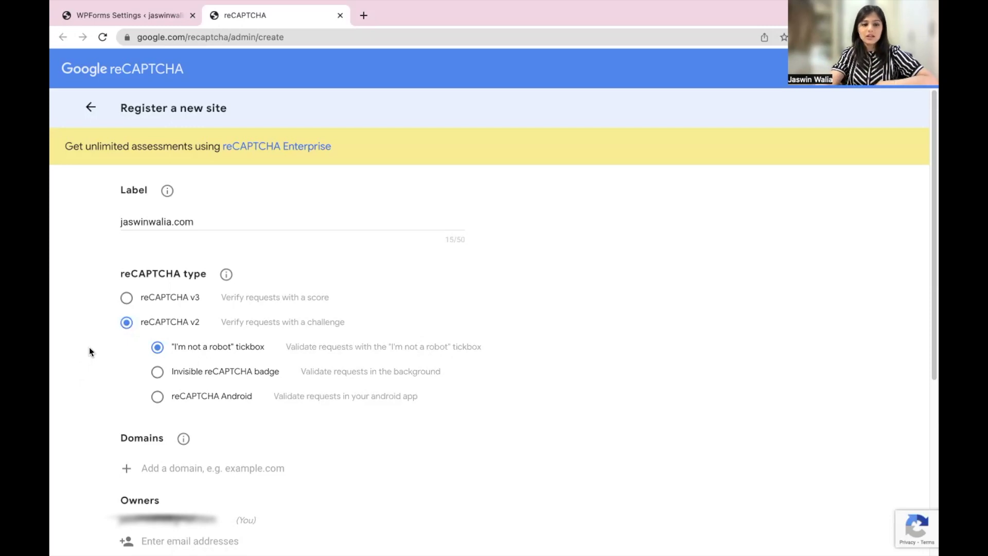
scroll(89, 352, down, 1)
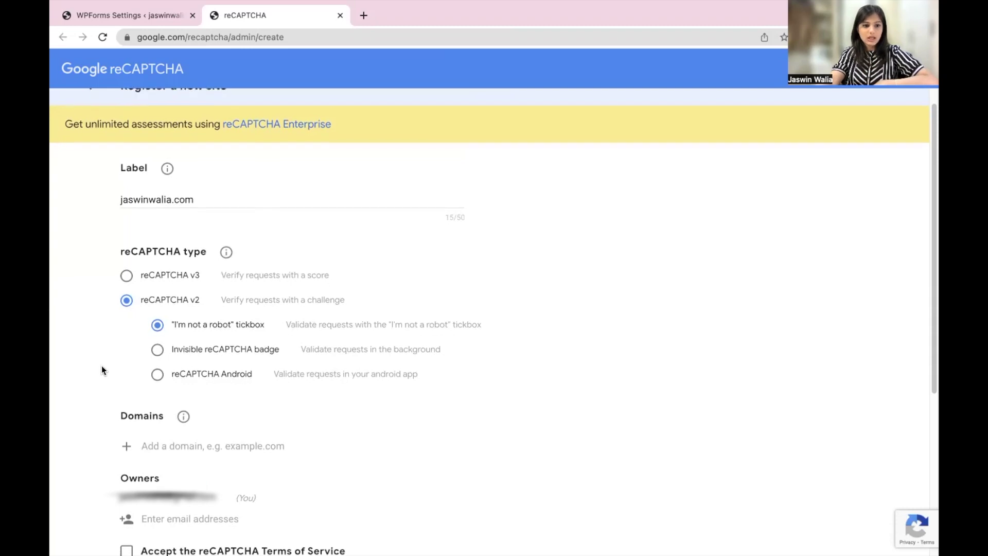
scroll(101, 366, down, 4)
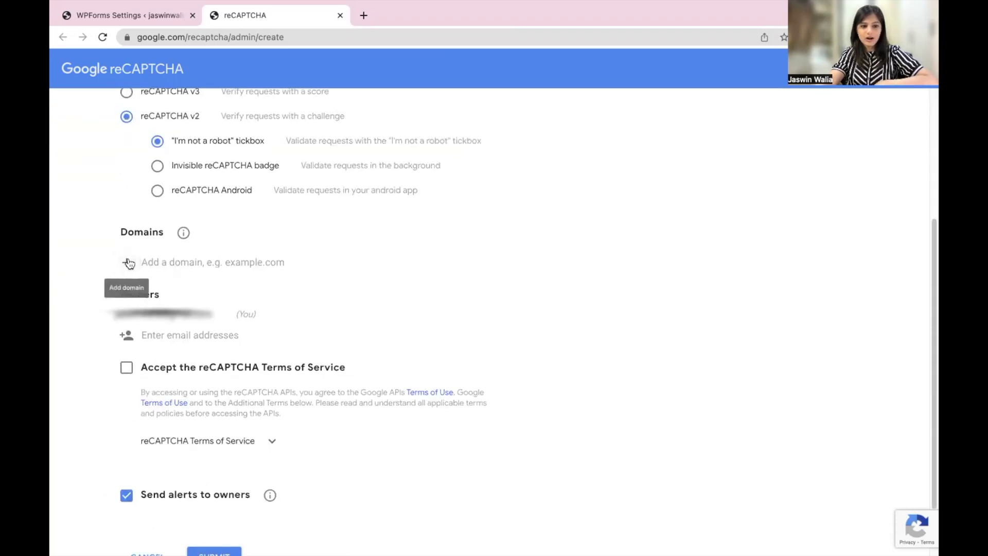
click(149, 264)
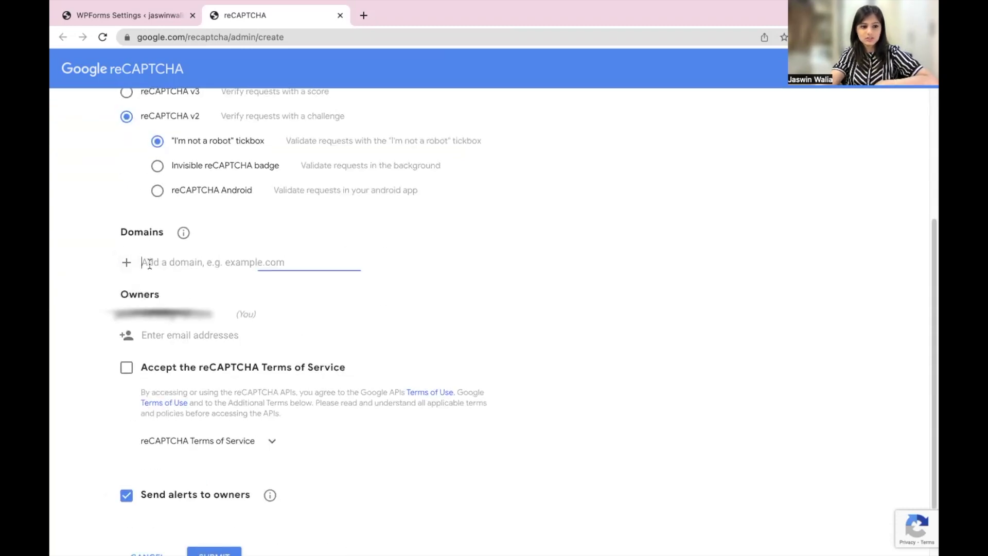
text(j)
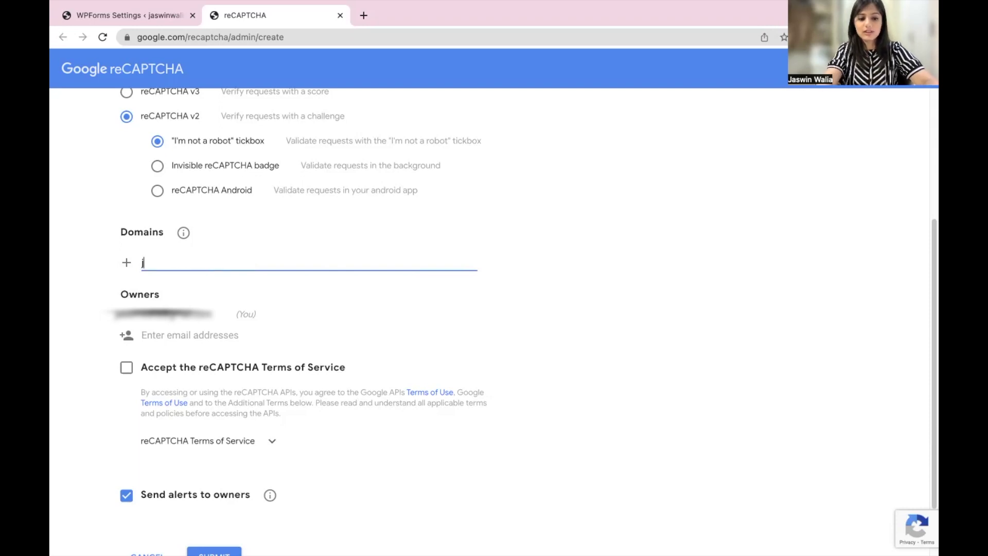
text(aswinwalia.com)
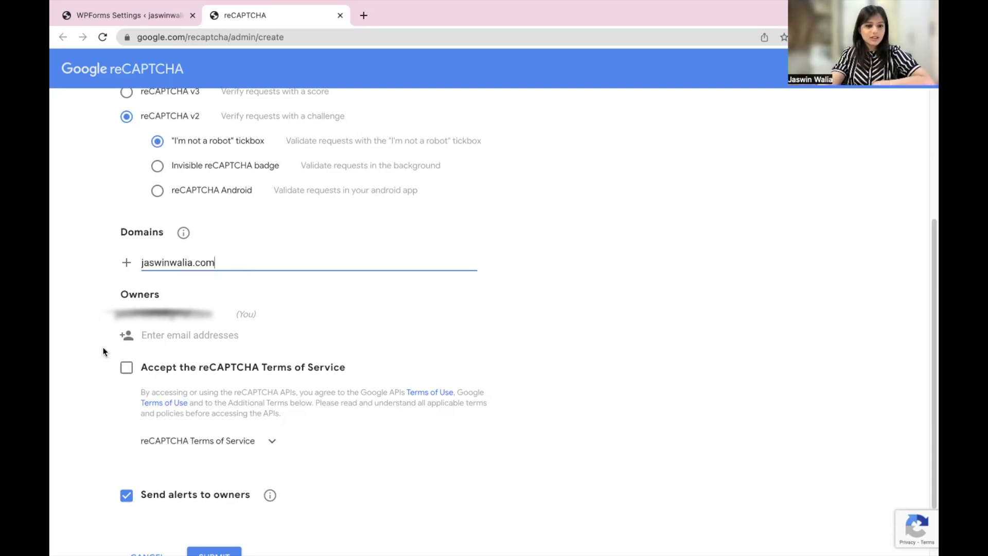
scroll(101, 337, down, 1)
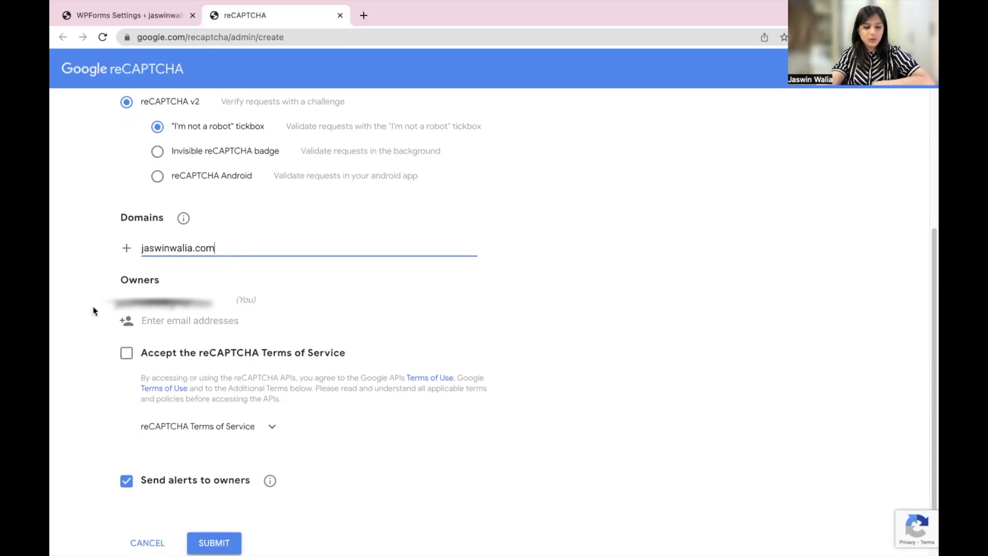
Confirm the domain and add a second owner by pasting in their e-mail address.
click(124, 325)
click(194, 320)
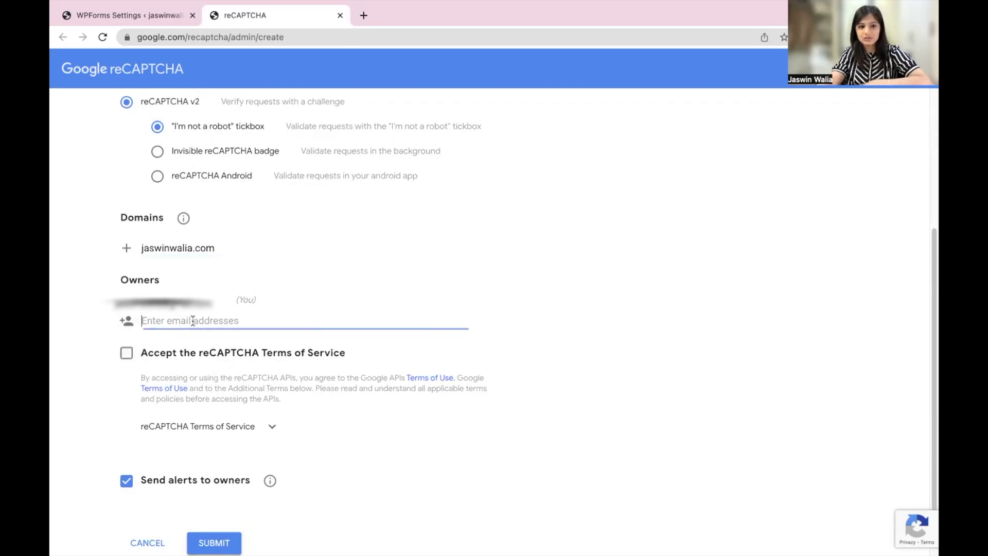
key(super+v)
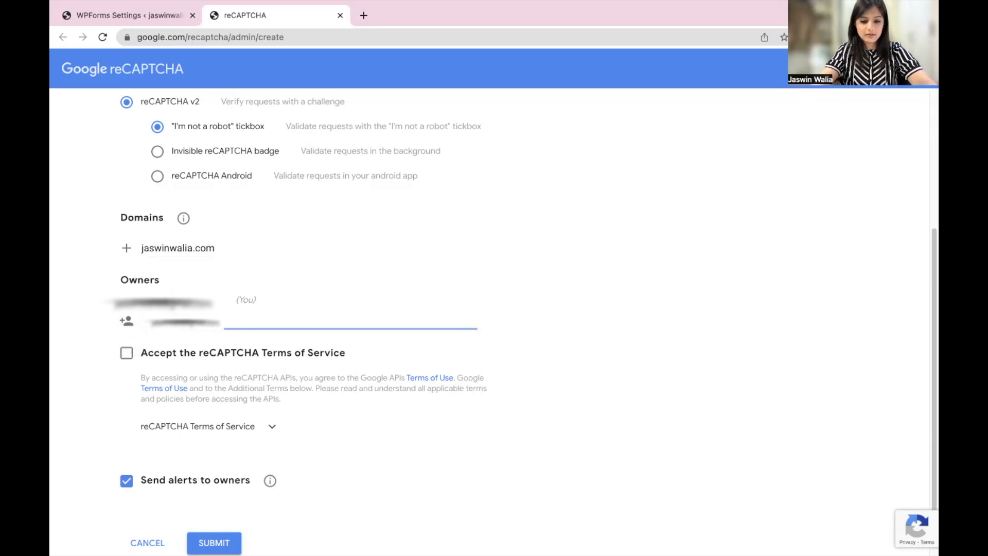
text(com)
key(Return)
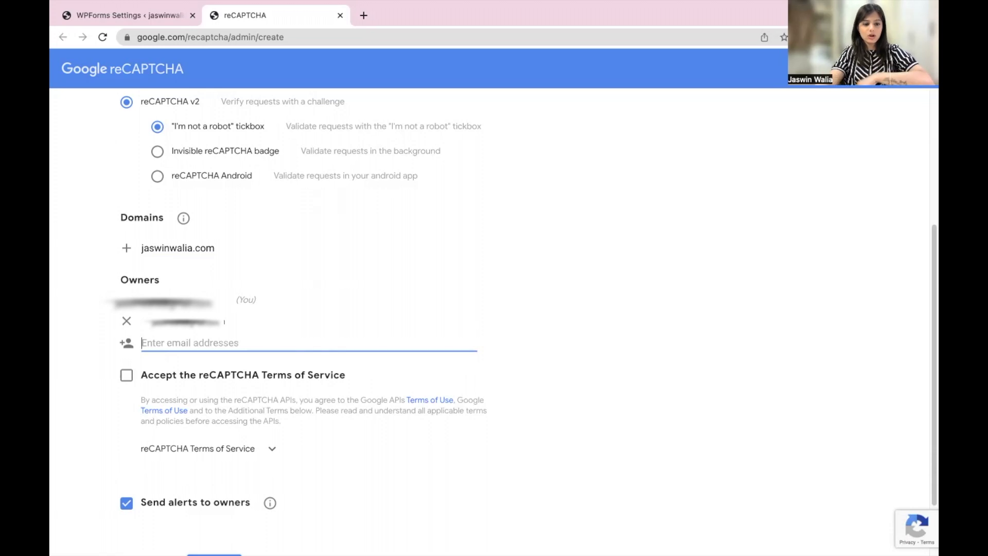
Accept the reCAPTCHA Terms of Service and submit the new site registration.
scroll(82, 381, down, 3)
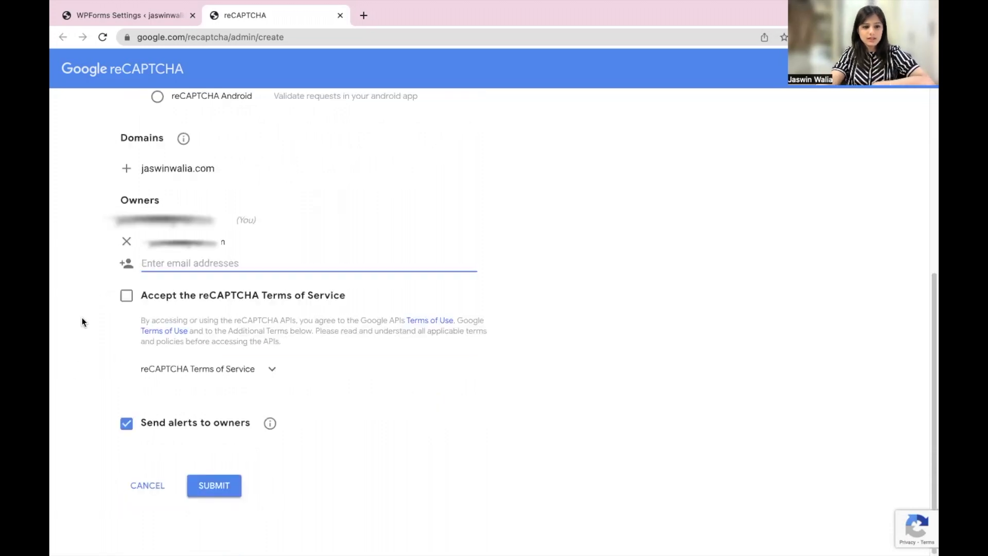
click(126, 296)
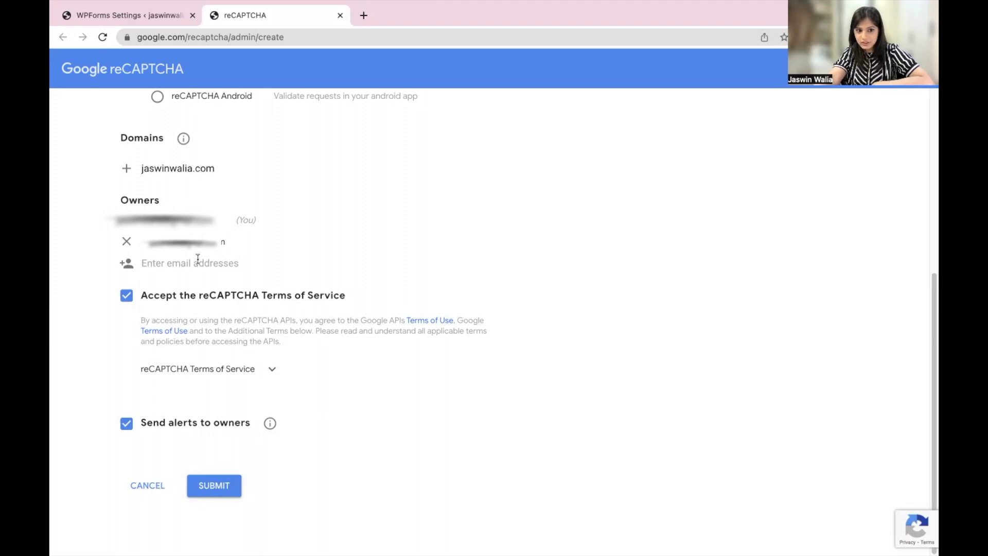
click(228, 494)
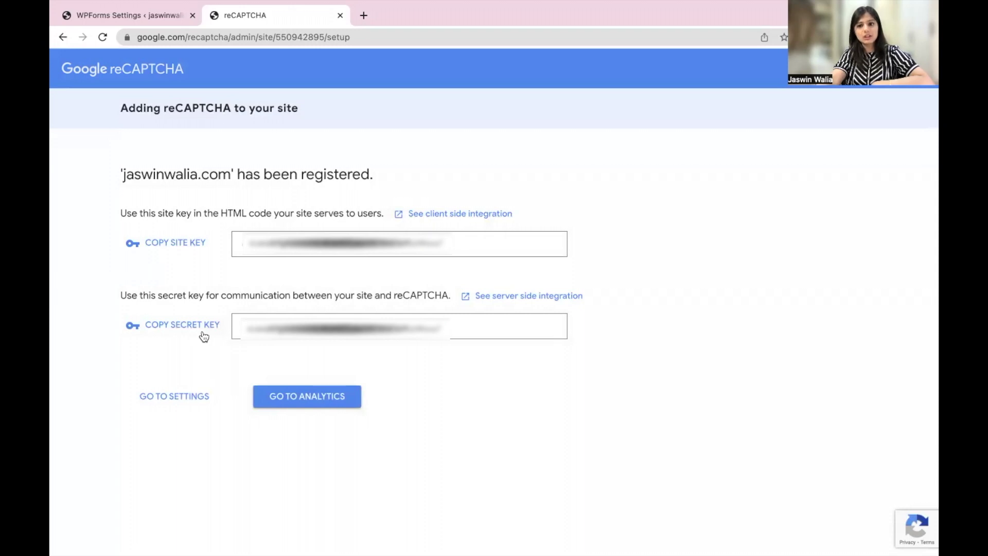
Return to WPForms Settings and bring the empty Site Key and Secret Key fields into view.
click(151, 23)
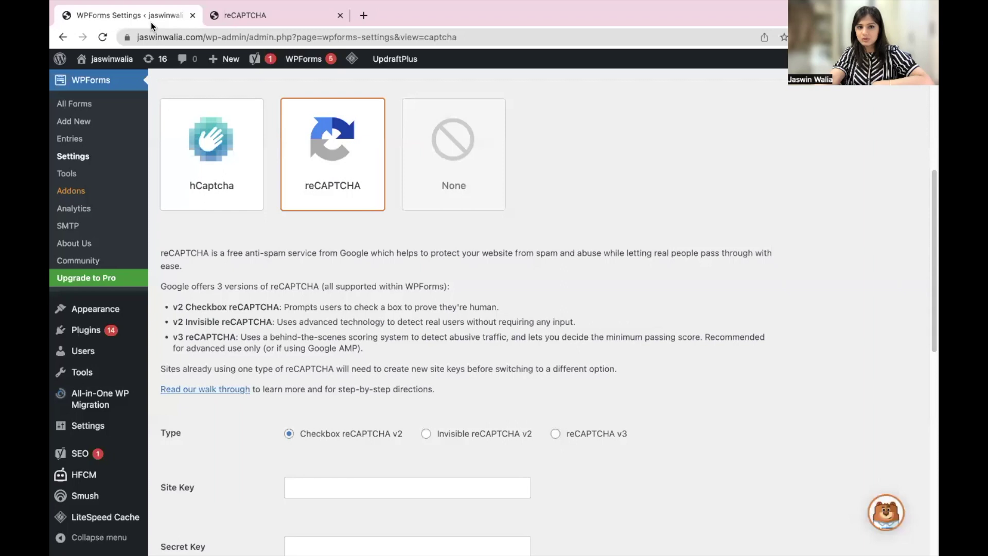
scroll(256, 341, down, 5)
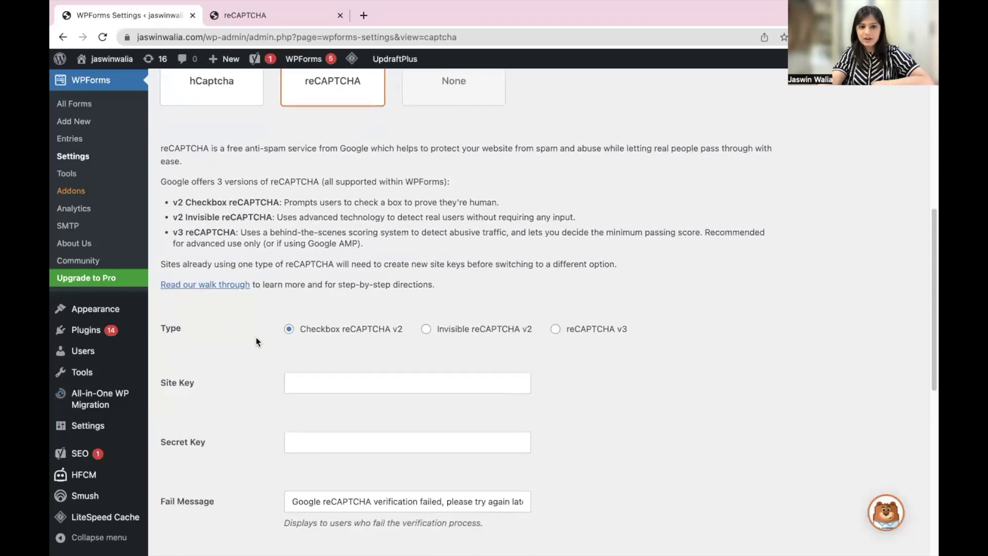
scroll(256, 341, down, 3)
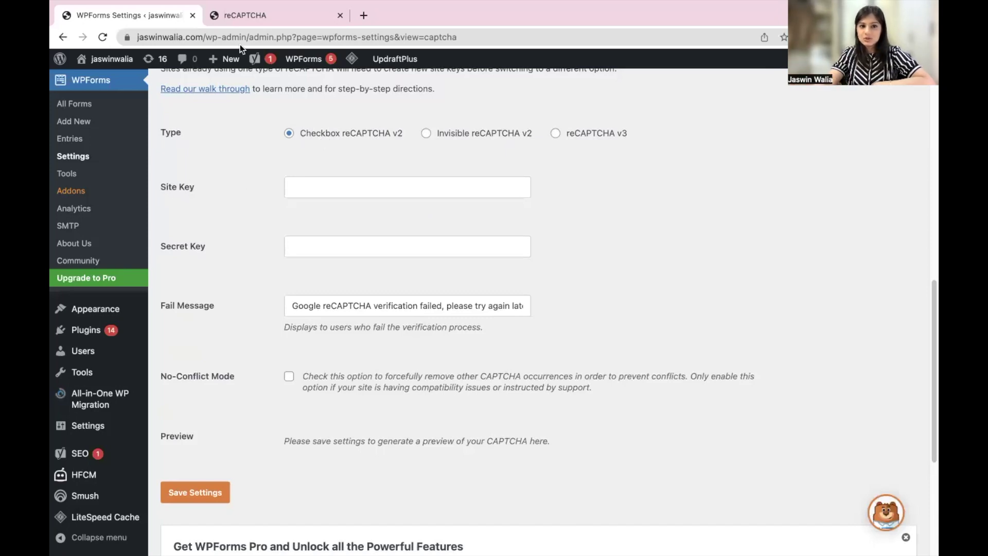
Copy the site key from the reCAPTCHA page and paste it into WPForms' Site Key field.
click(271, 24)
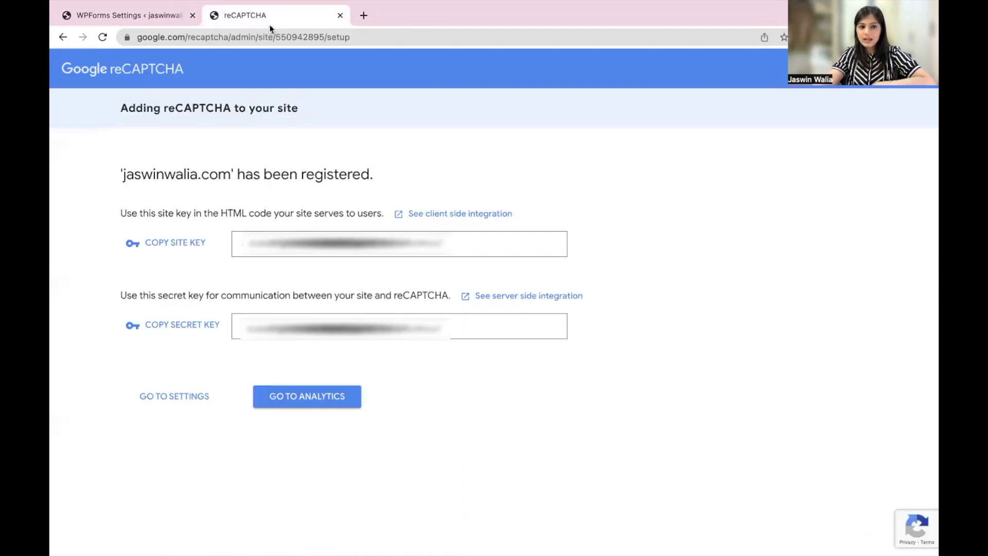
click(184, 248)
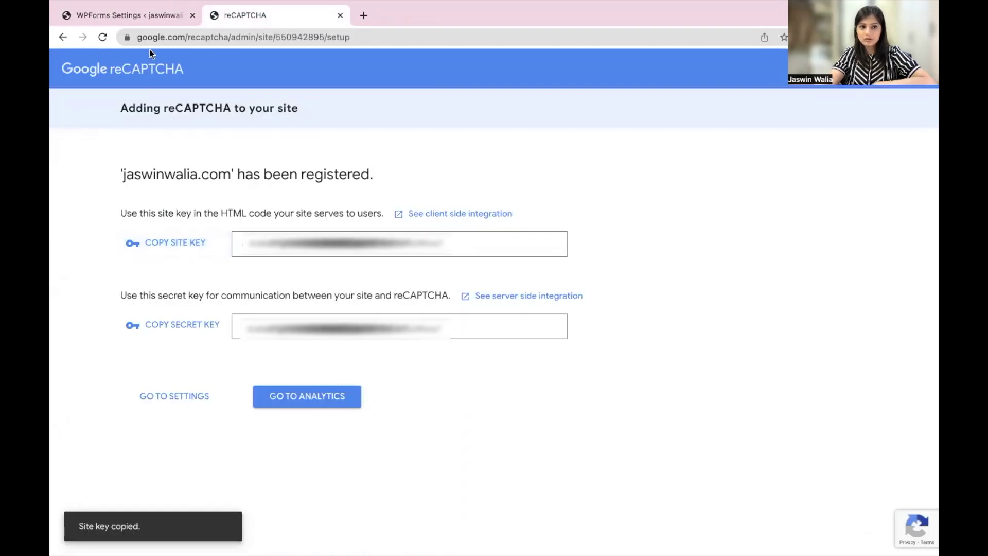
click(155, 25)
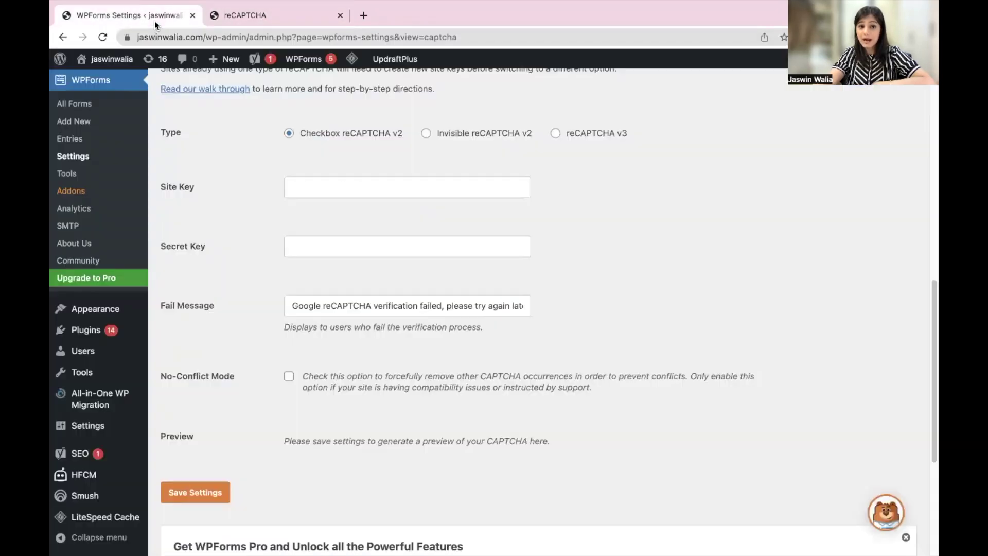
click(326, 186)
key(super+v)
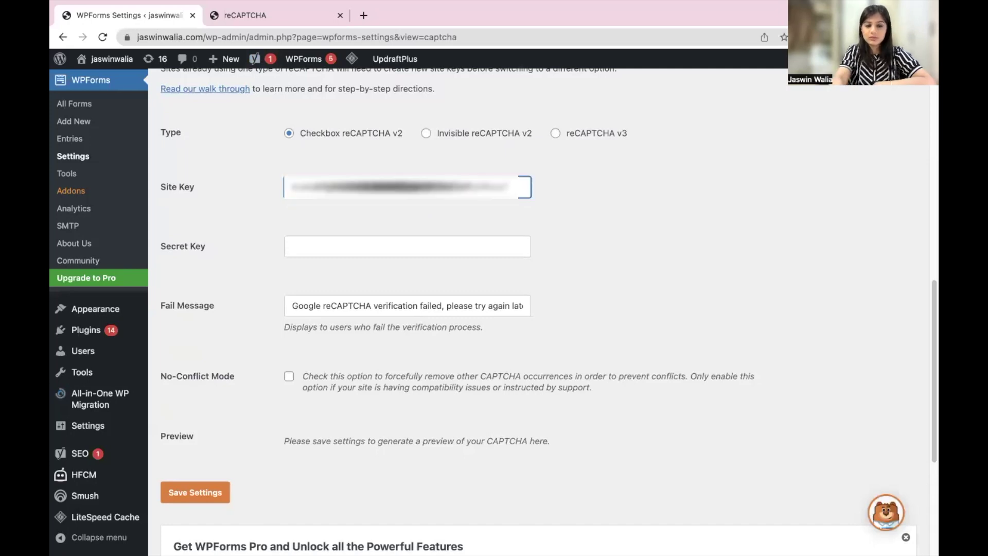
Copy the secret key from reCAPTCHA and paste it into WPForms' Secret Key field.
click(280, 18)
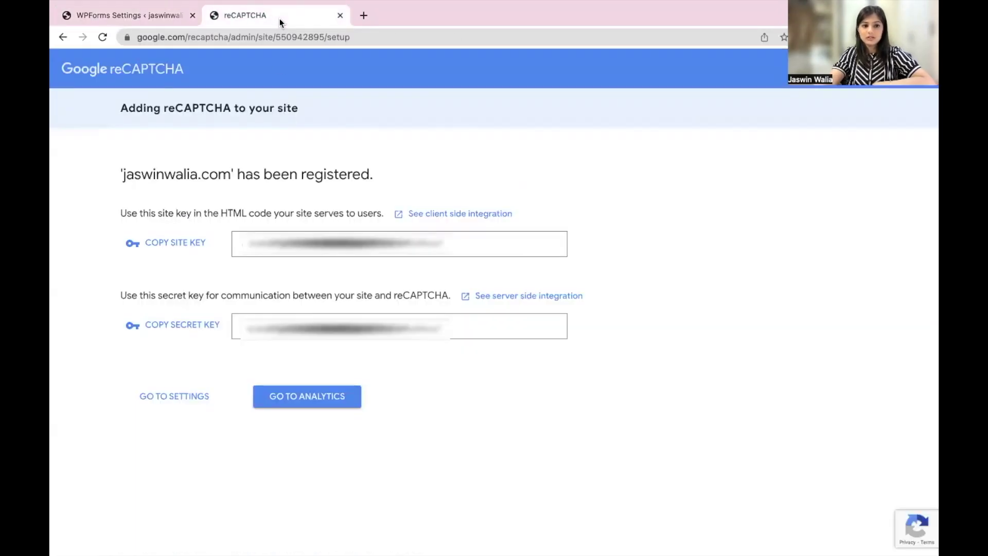
click(195, 328)
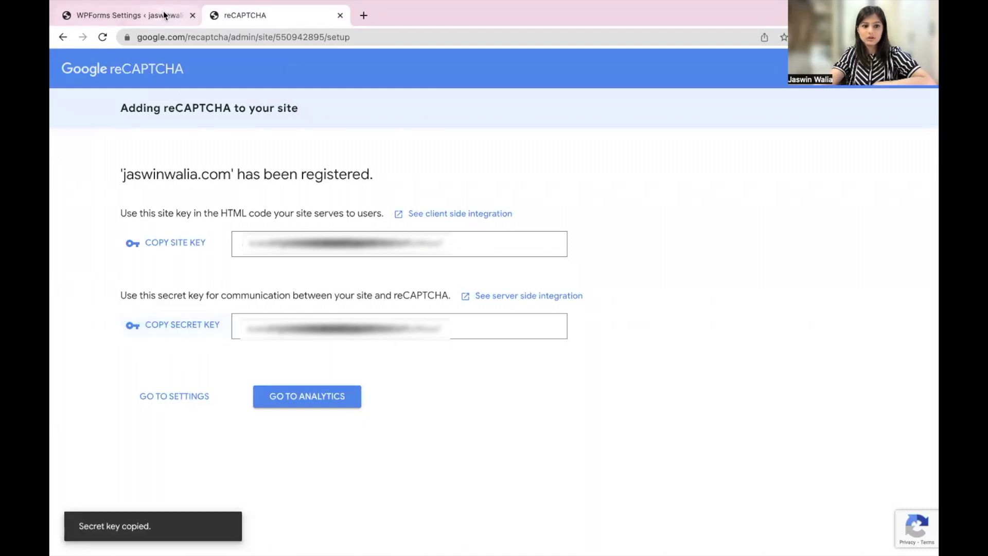
click(128, 15)
click(299, 247)
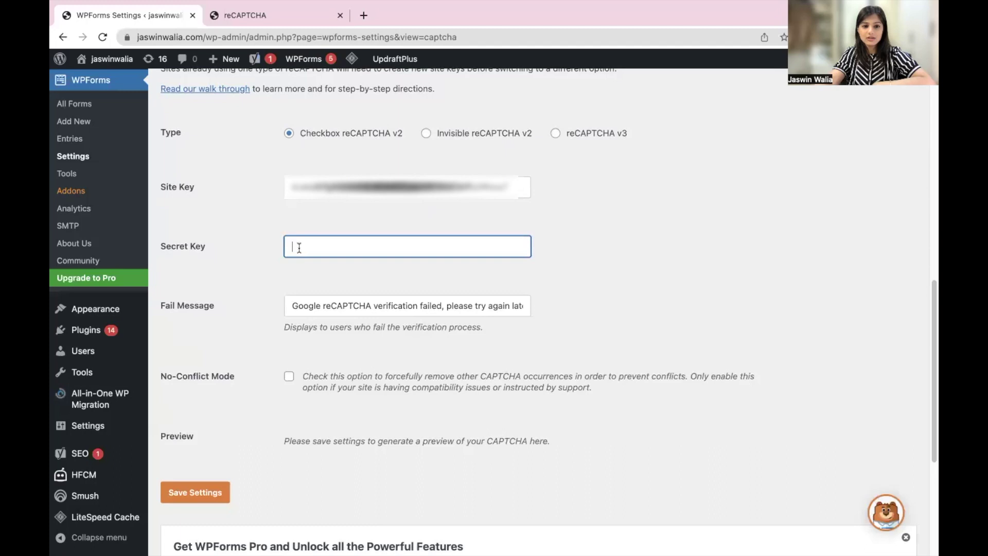
key(ctrl+v)
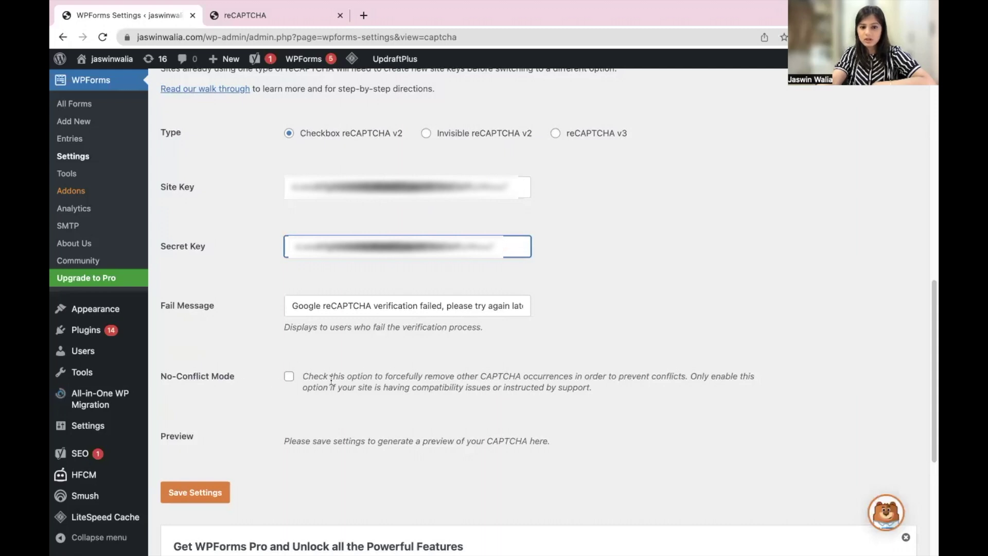
drag(302, 376, 592, 389)
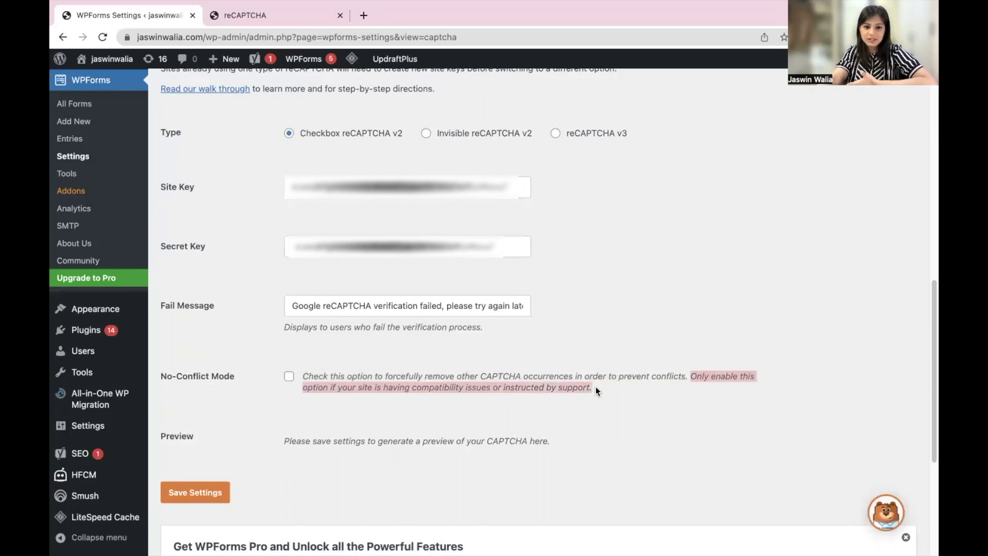
scroll(412, 437, down, 1)
Save the WPForms reCAPTCHA settings and review the CAPTCHA preview notice that appears.
click(198, 491)
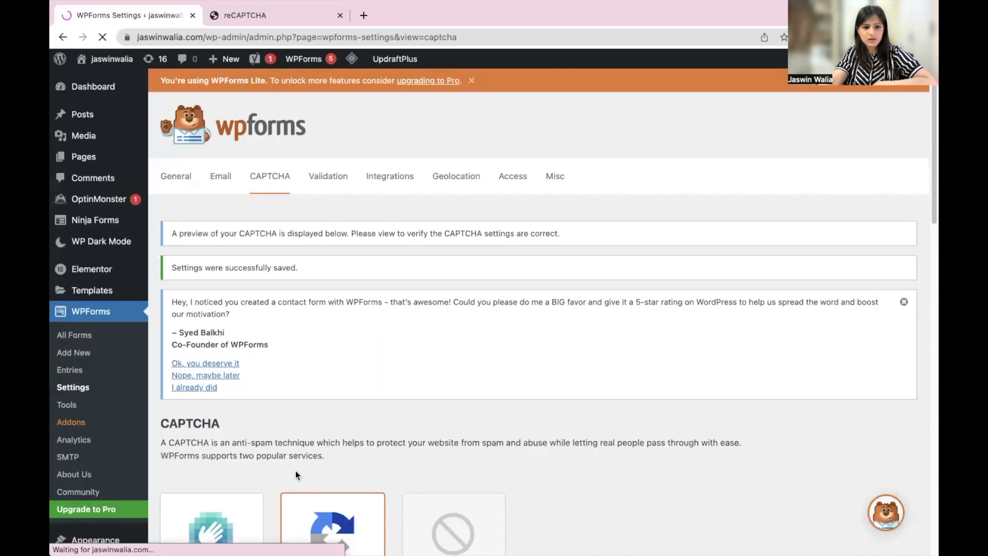
drag(171, 235, 548, 241)
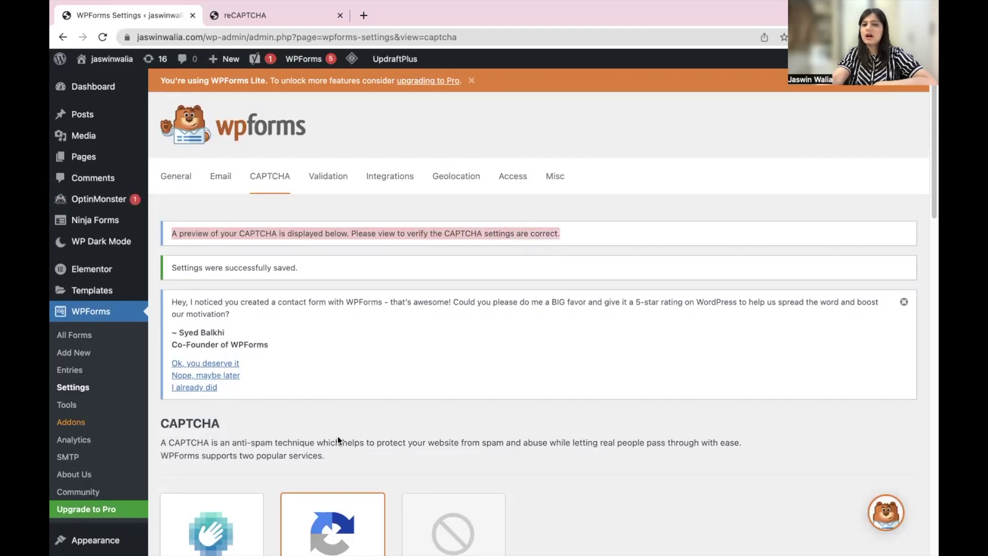
scroll(316, 455, down, 5)
scroll(316, 455, down, 10)
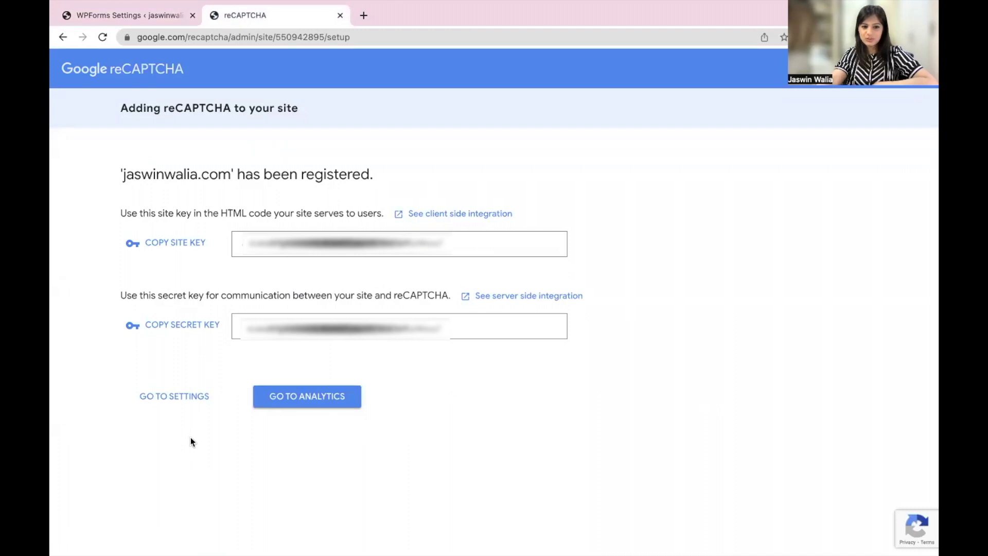
Open the site's reCAPTCHA analytics in a new tab, open its settings, then view 7-day analytics.
right_click(339, 399)
click(370, 409)
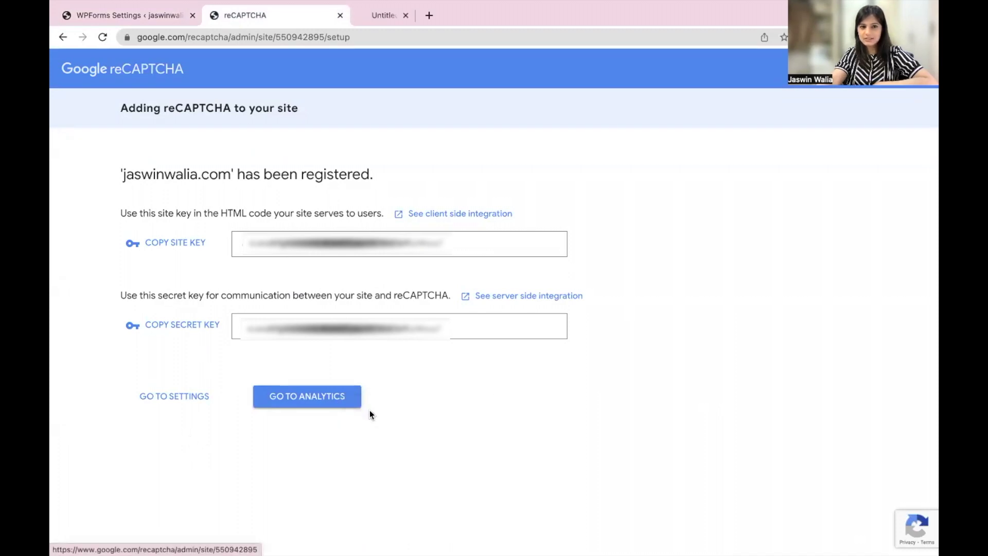
click(189, 400)
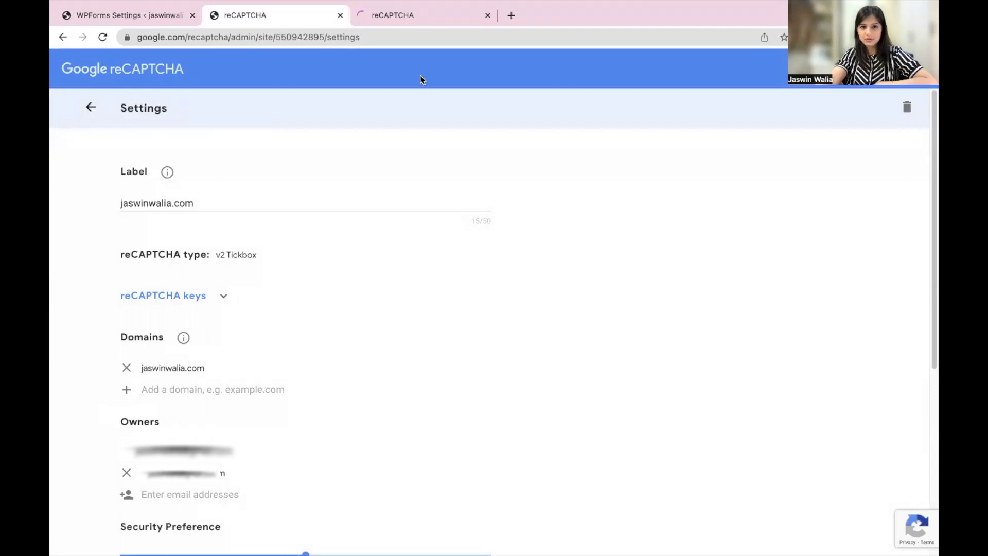
click(382, 22)
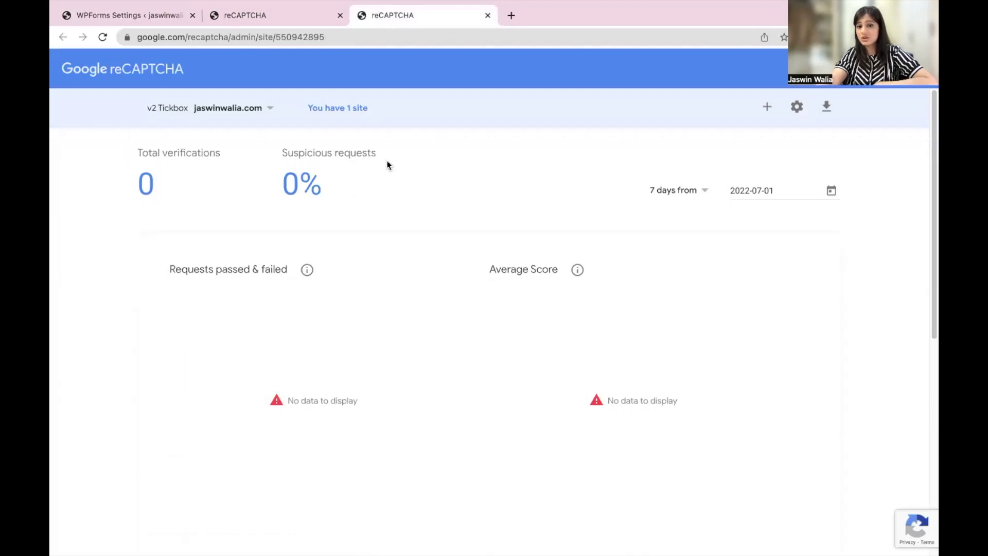
click(694, 192)
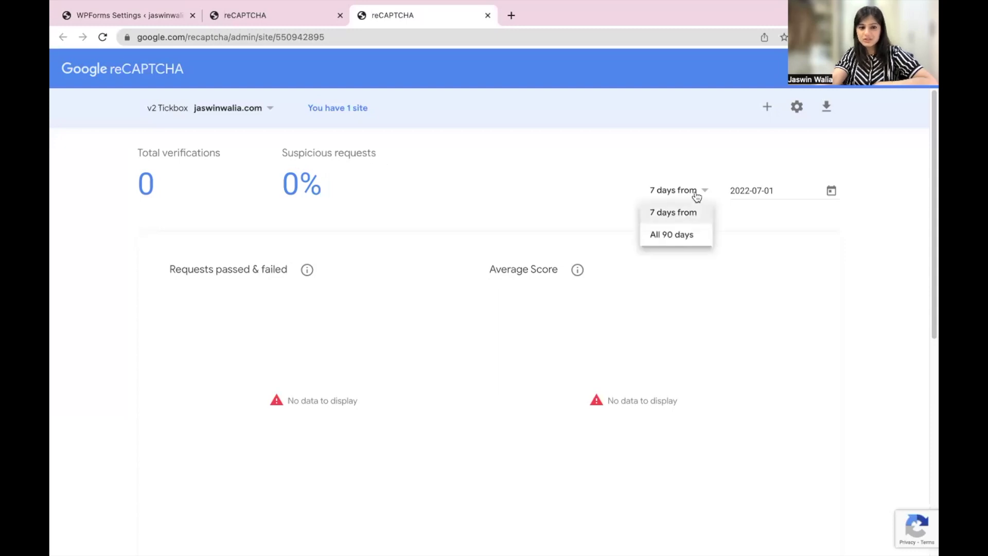
click(697, 194)
scroll(357, 237, down, 2)
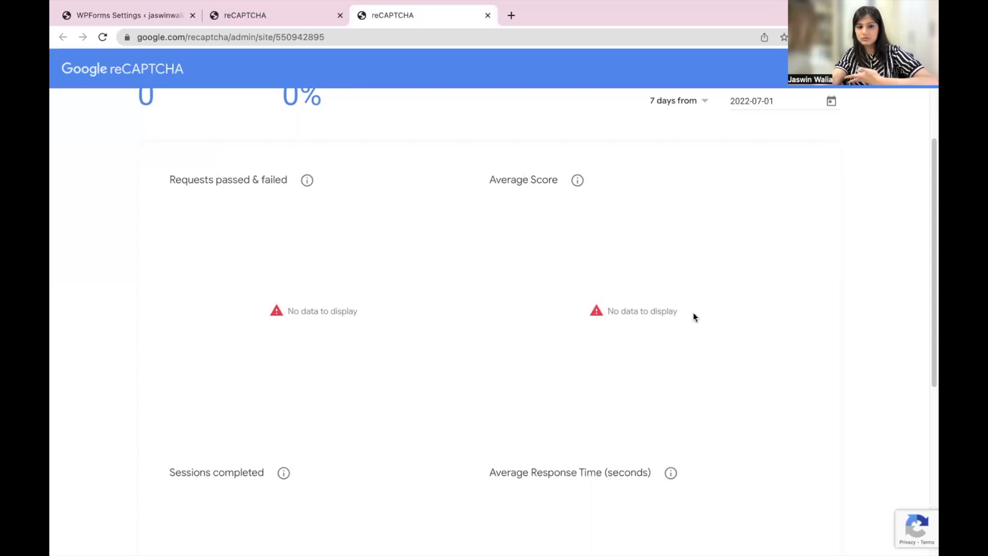
click(122, 17)
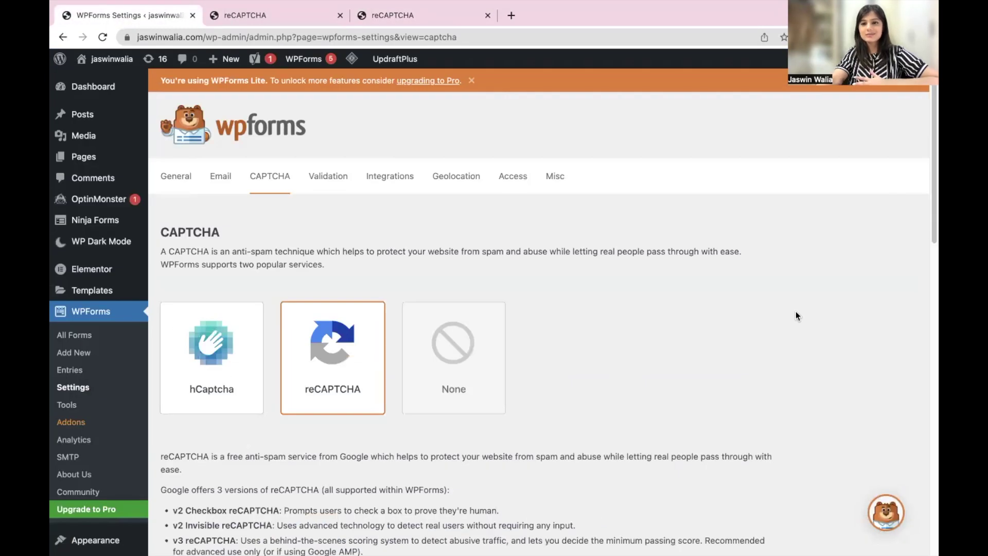